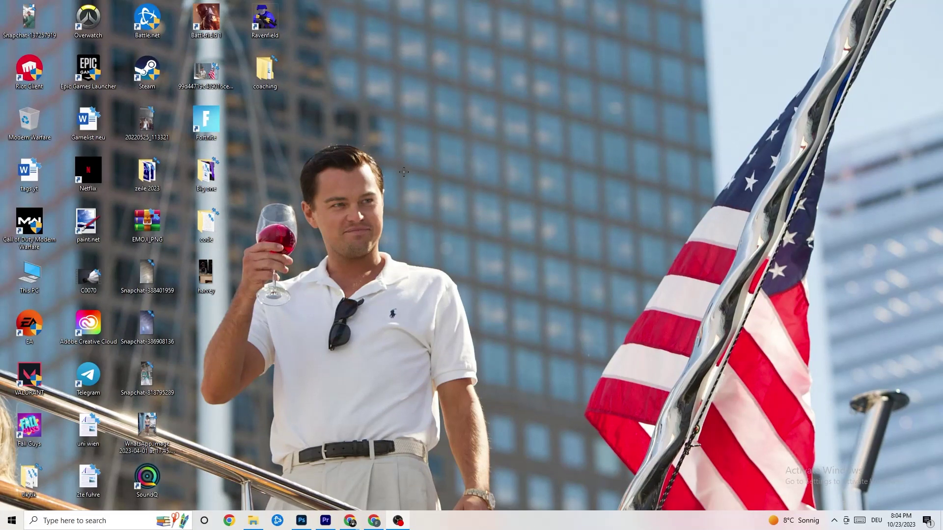
Step: Move the Steam shortcut (D:\steam1) out of the icon grid onto open wallpaper on the right
{"action": "left_click_drag", "start_coordinate": [147, 71], "coordinate": [466, 184]}
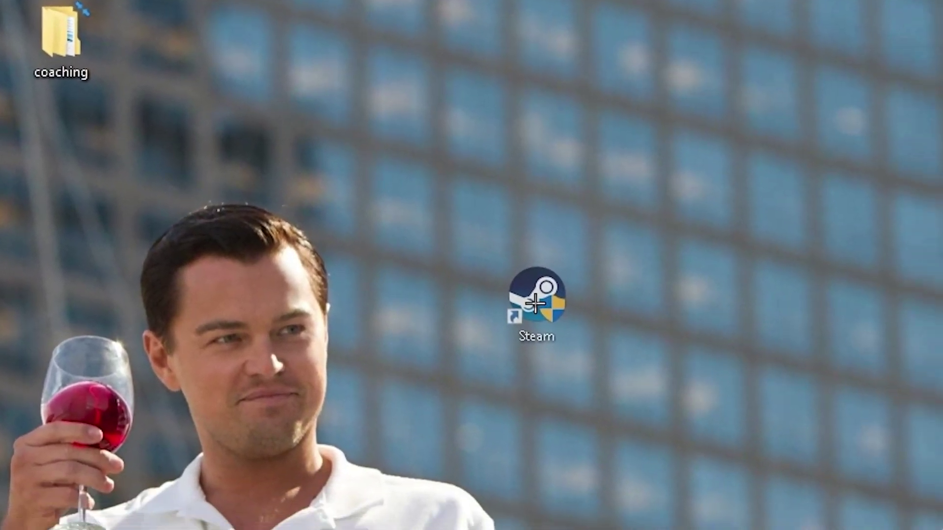
{"action": "left_click_drag", "start_coordinate": [535, 303], "coordinate": [536, 302]}
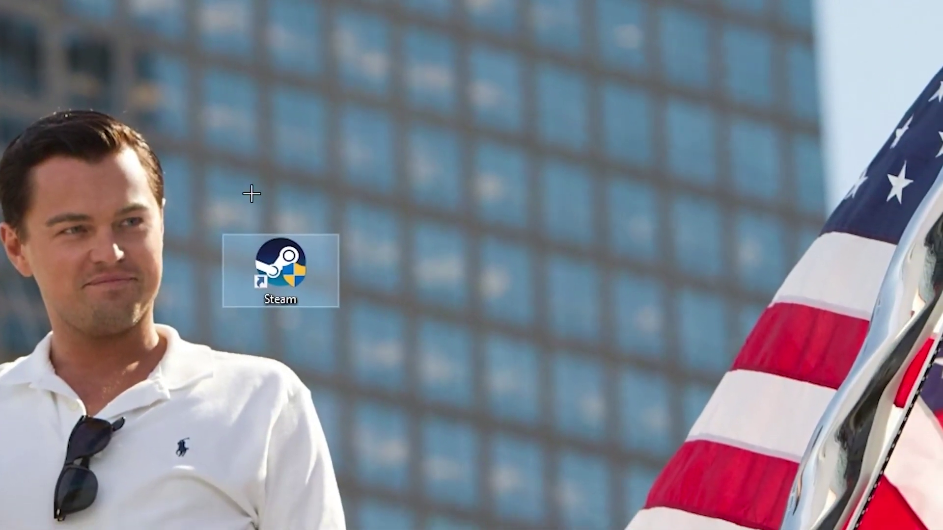
{"action": "left_click_drag", "start_coordinate": [251, 194], "coordinate": [376, 169]}
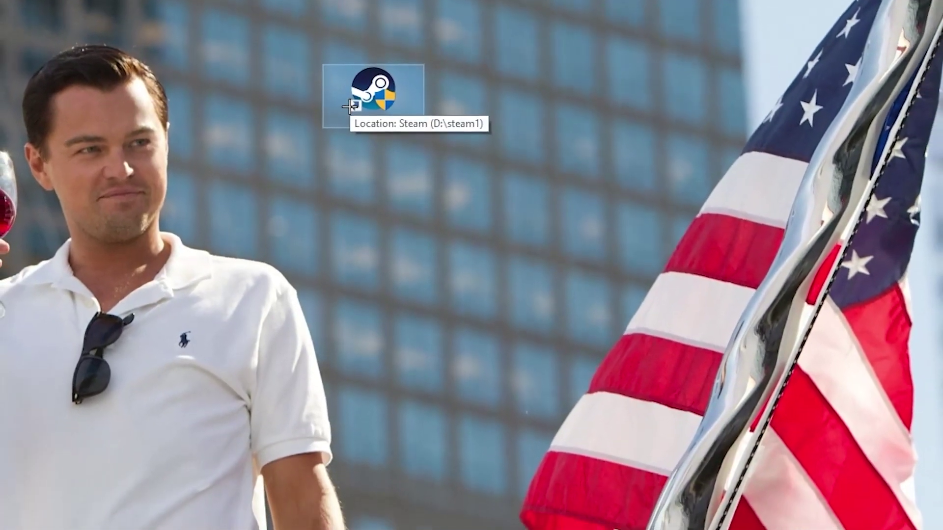
Step: Launch Steam as administrator, then view the shortcut's Properties showing target D:\steam1\Steam.exe
{"action": "right_click", "coordinate": [349, 107]}
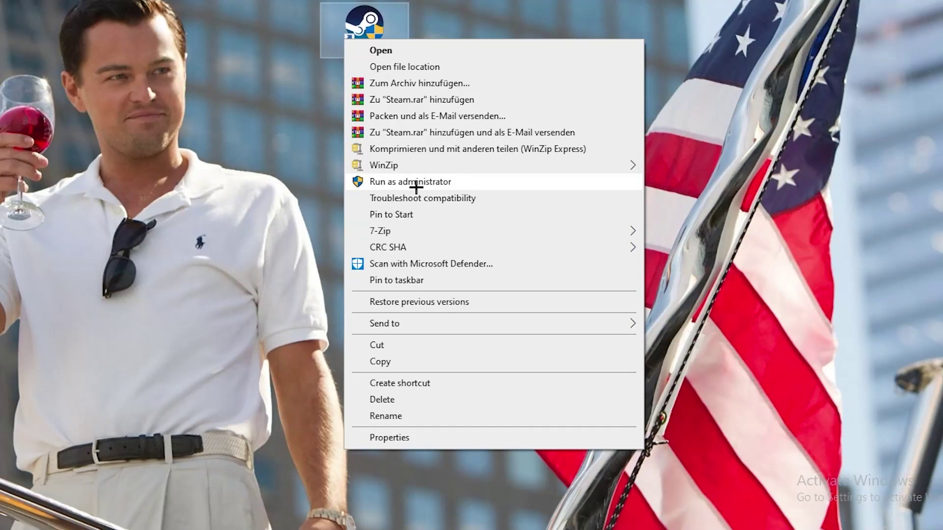
{"action": "left_click", "coordinate": [392, 182]}
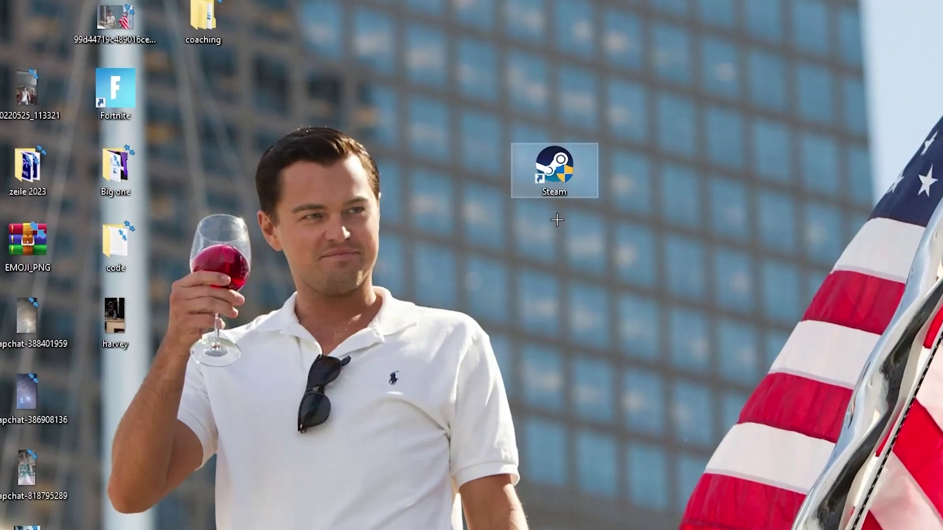
{"action": "left_click_drag", "start_coordinate": [500, 174], "coordinate": [463, 230]}
{"action": "right_click", "coordinate": [471, 250]}
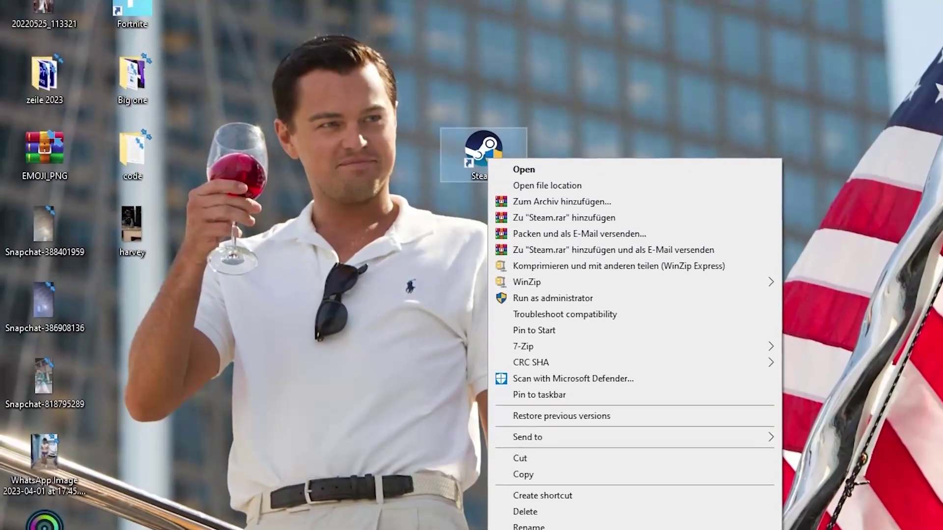
{"action": "left_click", "coordinate": [569, 522]}
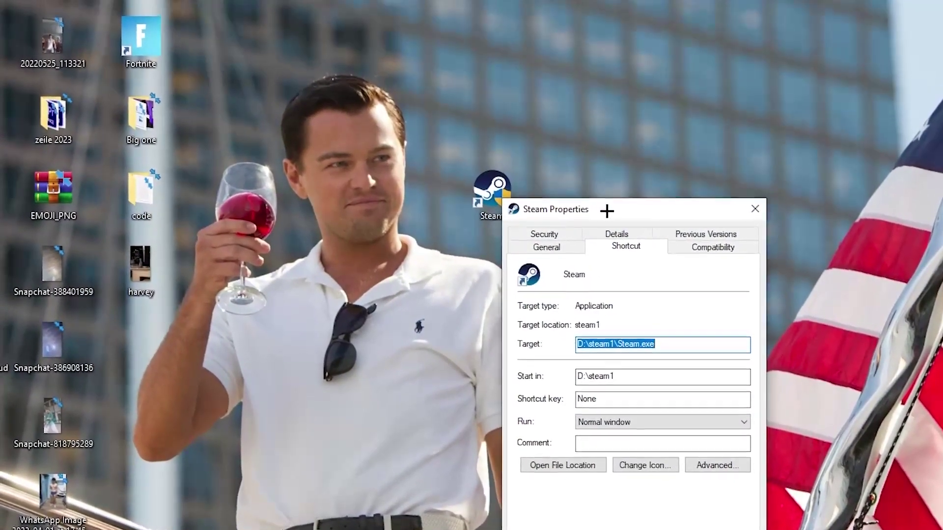
Step: Set the Steam shortcut to Windows 8 compatibility mode, run as administrator, and apply with OK
{"action": "left_click_drag", "start_coordinate": [601, 195], "coordinate": [489, 41]}
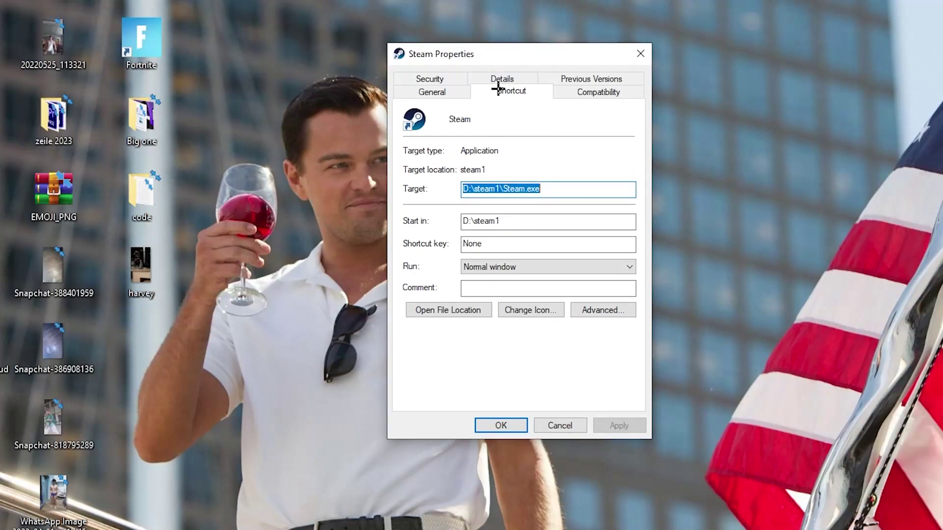
{"action": "left_click", "coordinate": [592, 93]}
{"action": "left_click_drag", "start_coordinate": [539, 61], "coordinate": [514, 34]}
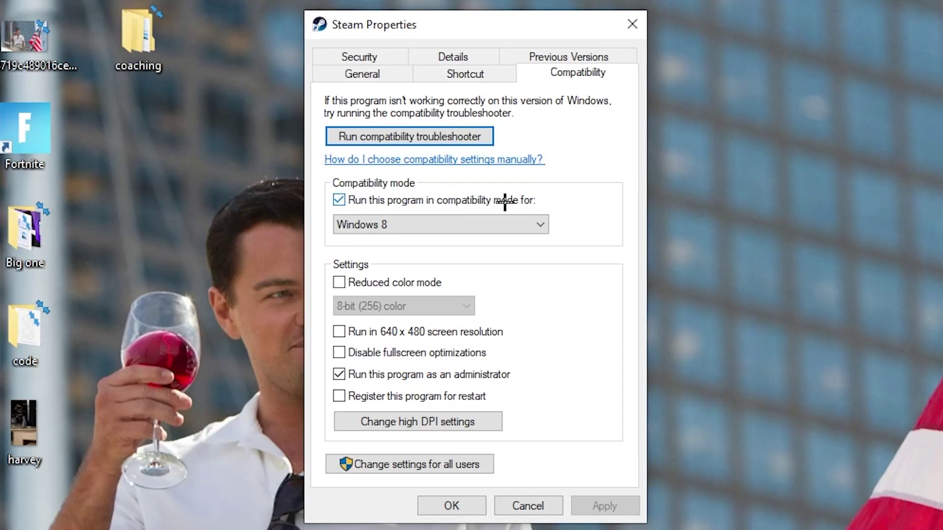
{"action": "left_click", "coordinate": [527, 219]}
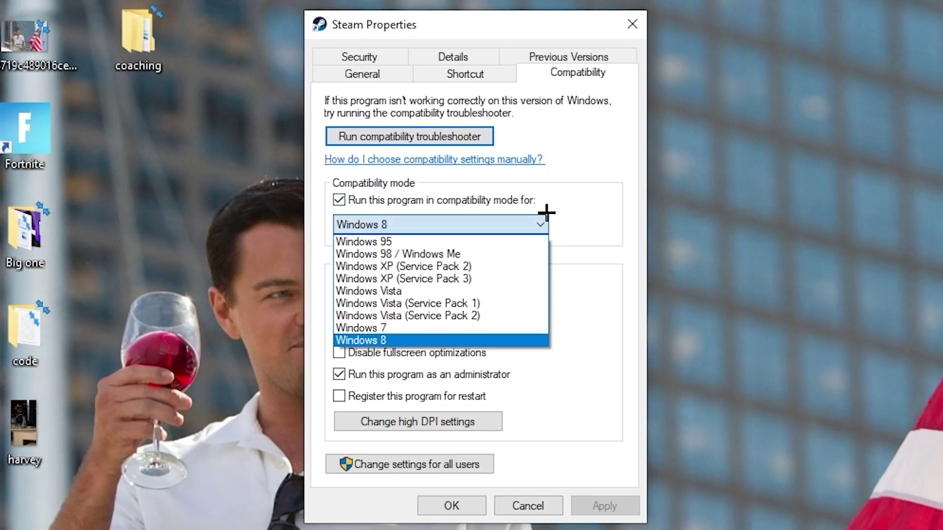
{"action": "left_click", "coordinate": [574, 208]}
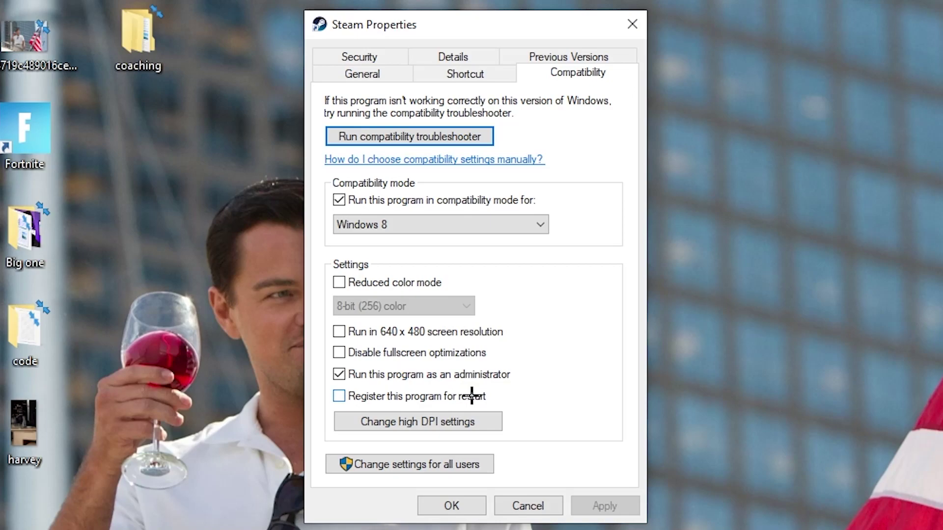
{"action": "left_click", "coordinate": [459, 501]}
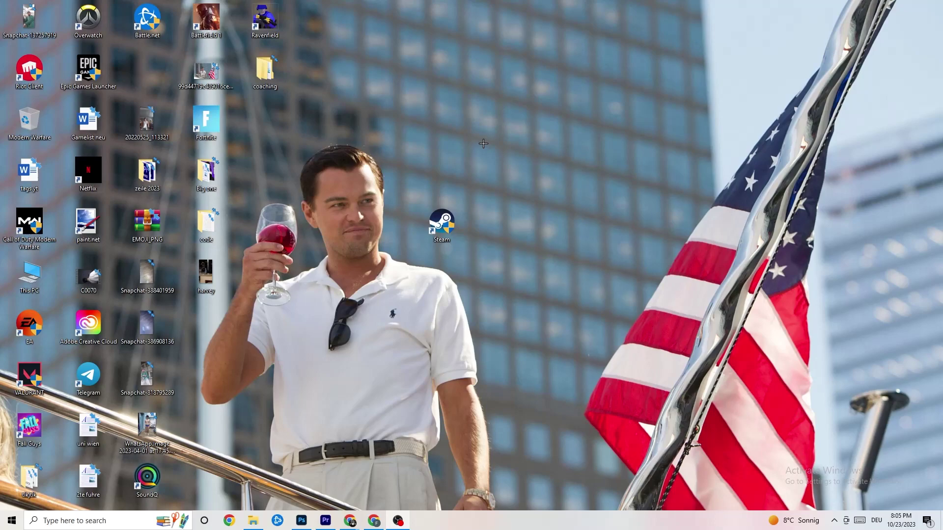
Step: Return the Steam shortcut to its original slot in the desktop icon grid
{"action": "left_click_drag", "start_coordinate": [448, 240], "coordinate": [451, 176]}
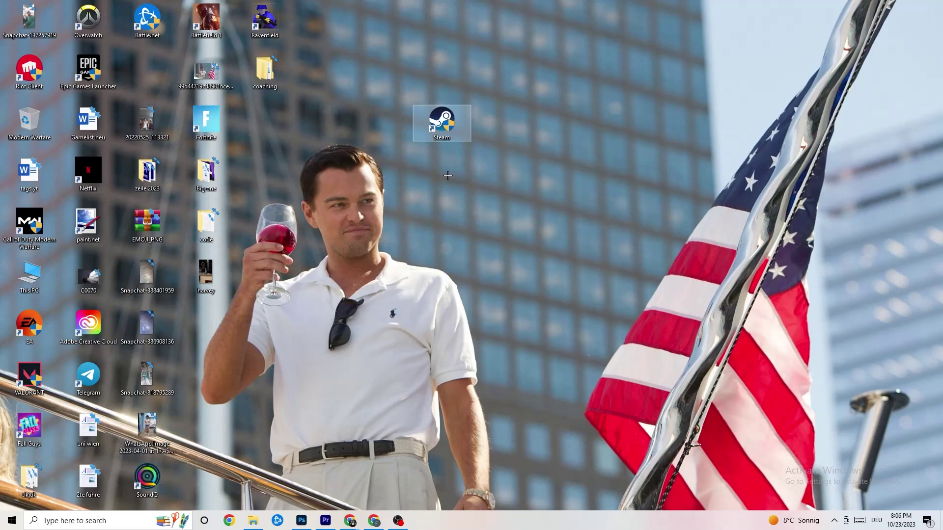
{"action": "left_click_drag", "start_coordinate": [459, 123], "coordinate": [385, 181]}
{"action": "left_click", "coordinate": [444, 117]}
{"action": "left_click", "coordinate": [408, 137]}
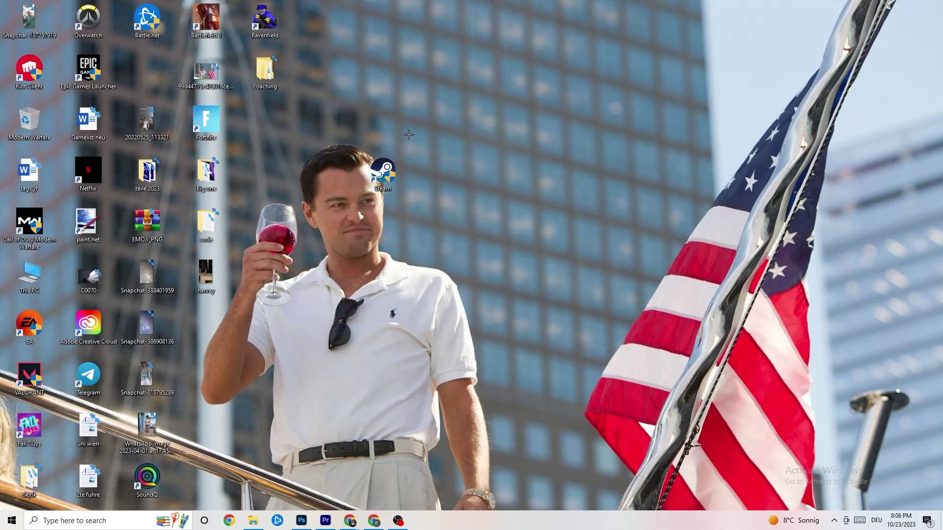
{"action": "left_click_drag", "start_coordinate": [382, 169], "coordinate": [443, 174]}
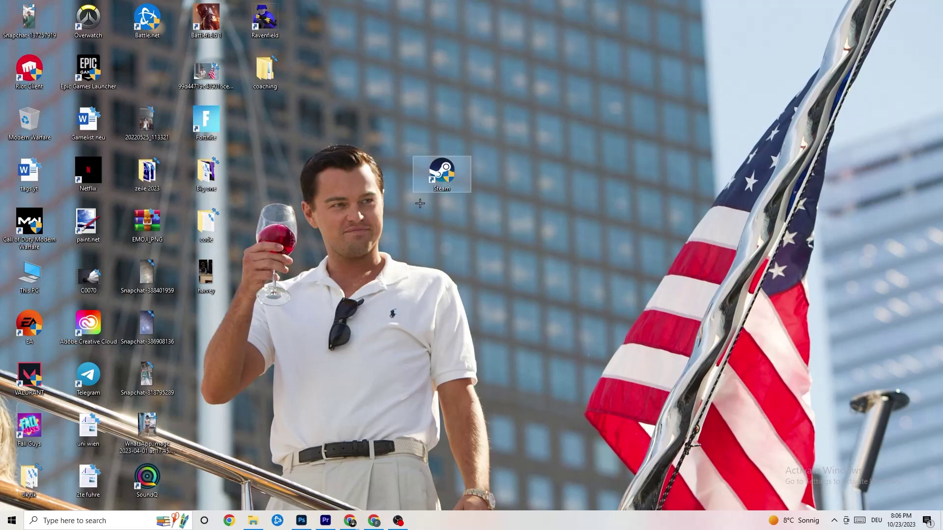
Step: Recheck Steam's compatibility settings in Properties and close them unchanged
{"action": "right_click", "coordinate": [445, 182]}
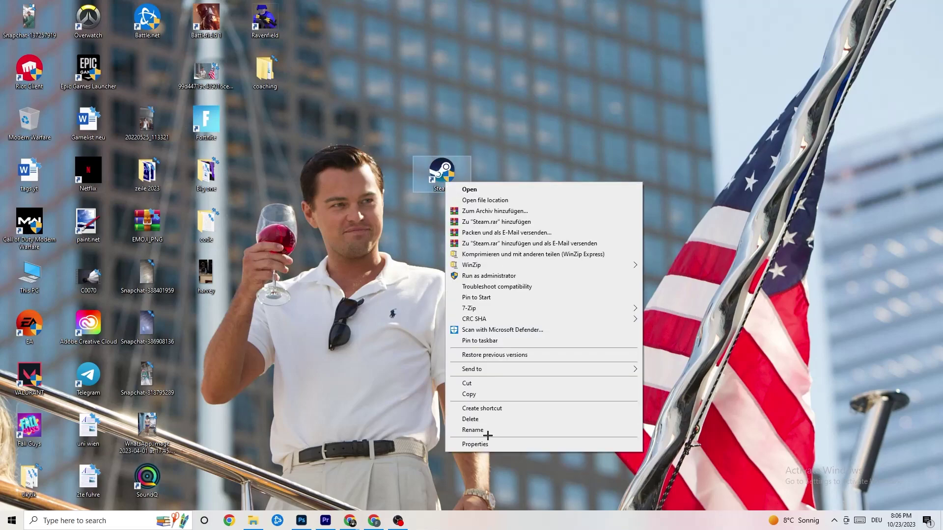
{"action": "left_click", "coordinate": [492, 442]}
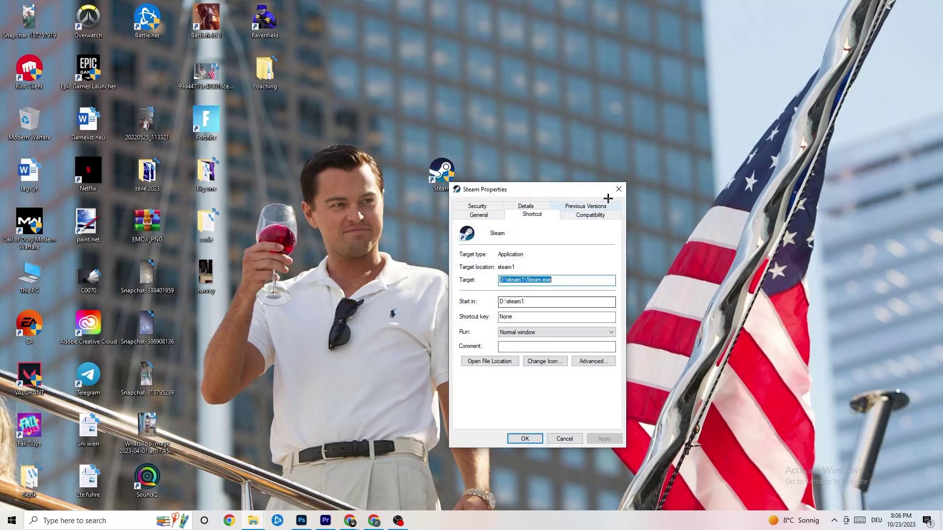
{"action": "left_click", "coordinate": [592, 216]}
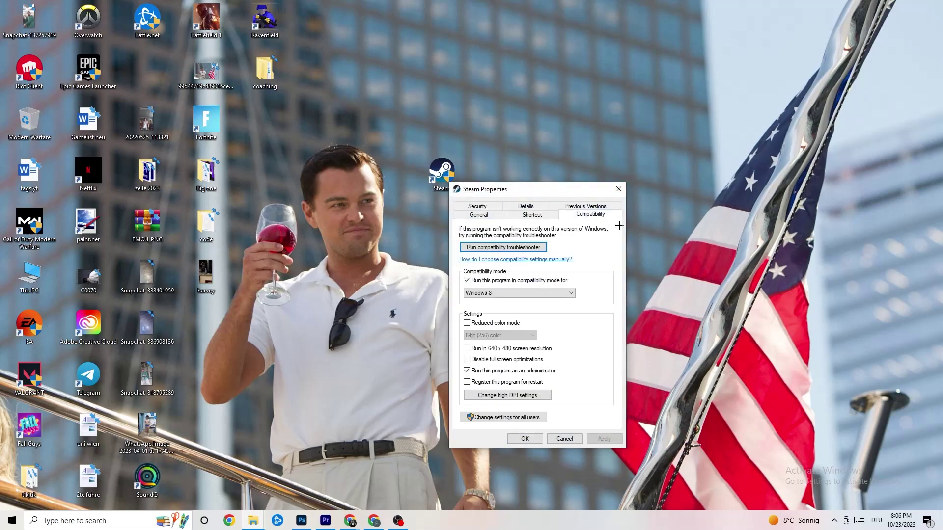
{"action": "left_click", "coordinate": [618, 189]}
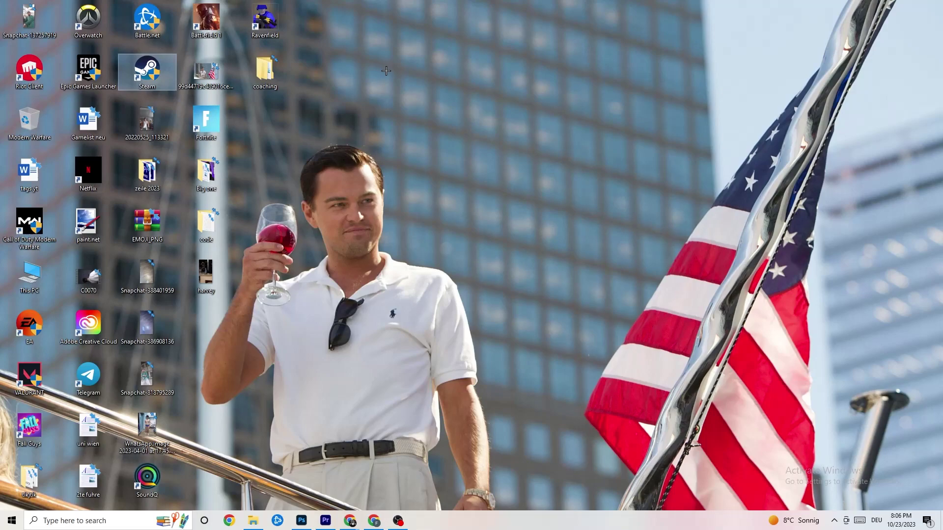
{"action": "left_click", "coordinate": [457, 96]}
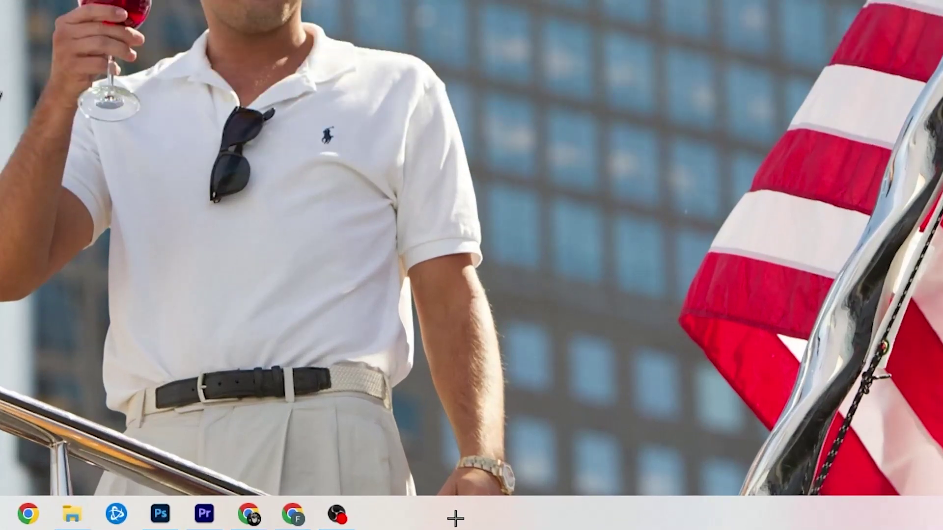
Step: Open Task Manager from the taskbar, maximize it, and review the six running apps' usage
{"action": "right_click", "coordinate": [404, 523]}
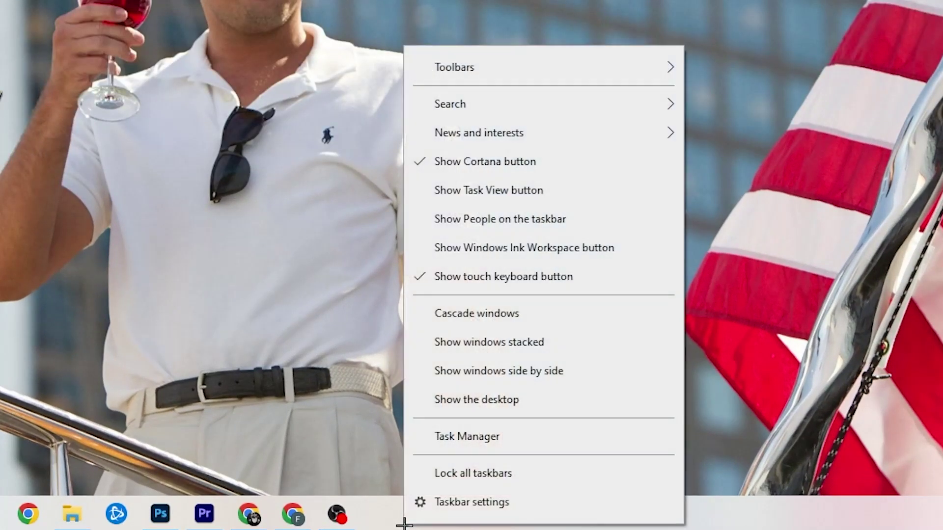
{"action": "left_click", "coordinate": [488, 443]}
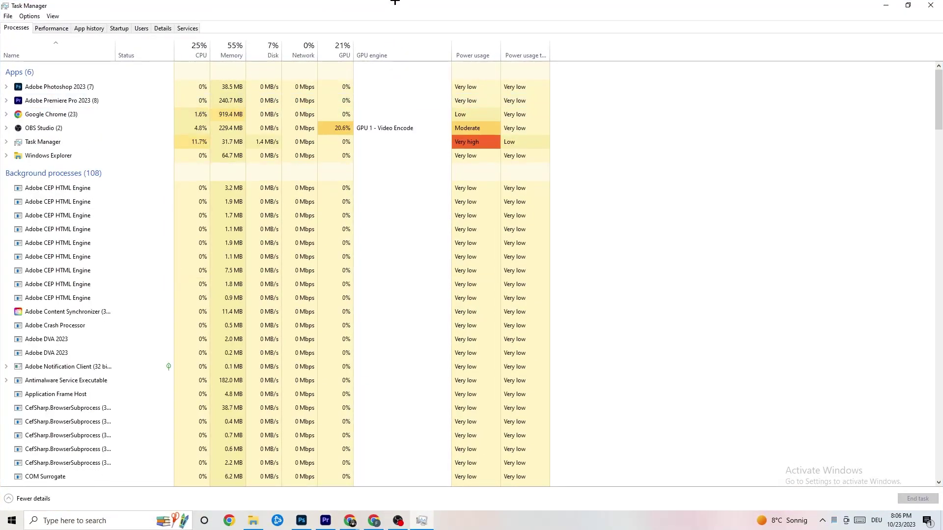
{"action": "left_click_drag", "start_coordinate": [395, 2], "coordinate": [406, 43]}
{"action": "left_click", "coordinate": [536, 46]}
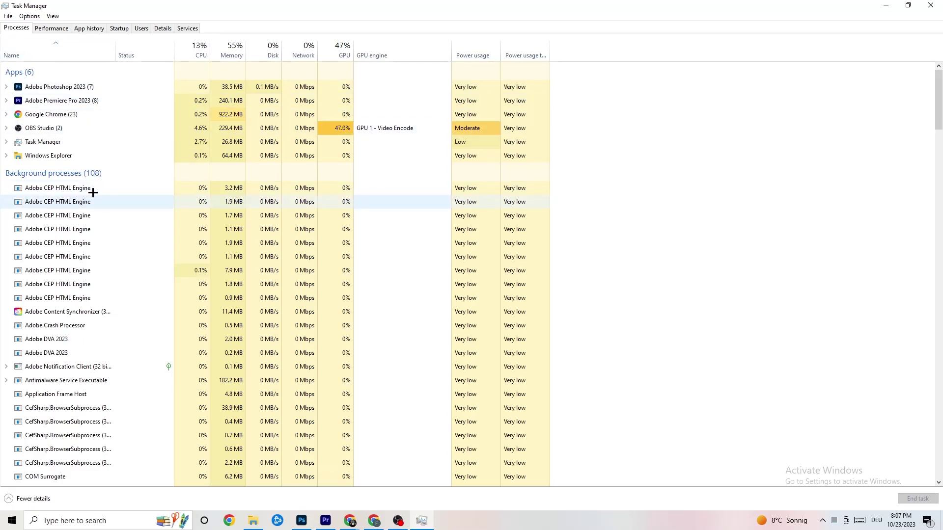
{"action": "scroll", "coordinate": [125, 265], "scroll_direction": "down", "scroll_amount": 4}
{"action": "scroll", "coordinate": [125, 261], "scroll_direction": "down", "scroll_amount": 12}
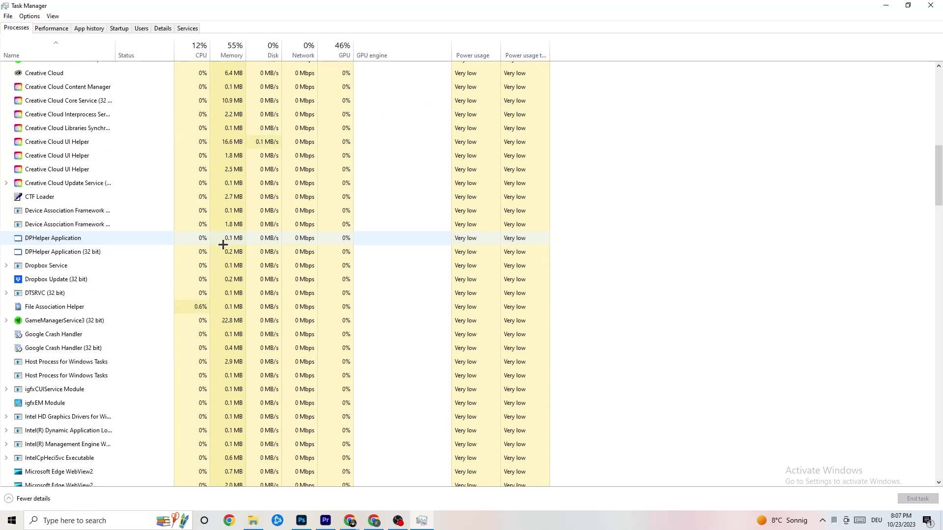
{"action": "scroll", "coordinate": [258, 241], "scroll_direction": "up", "scroll_amount": 16}
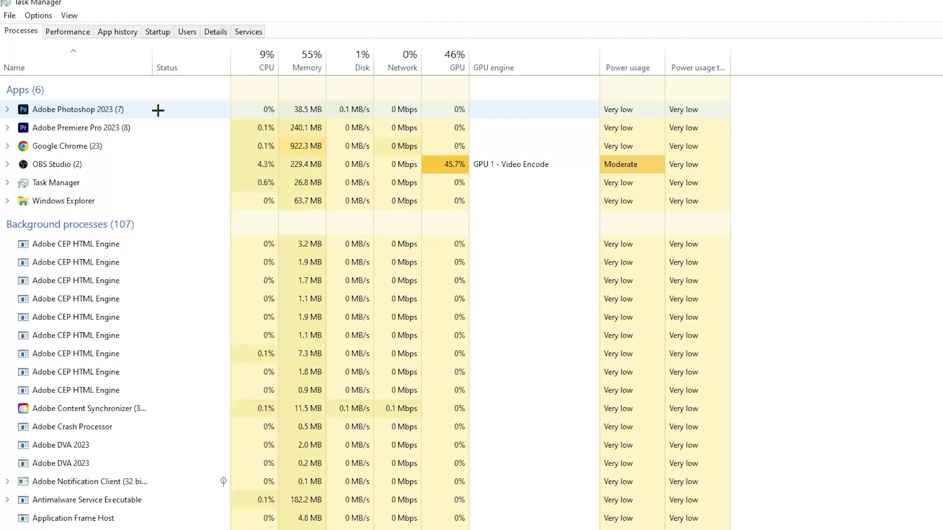
Step: End the Adobe Photoshop 2023 task, leaving five apps and 101 background processes
{"action": "right_click", "coordinate": [320, 110]}
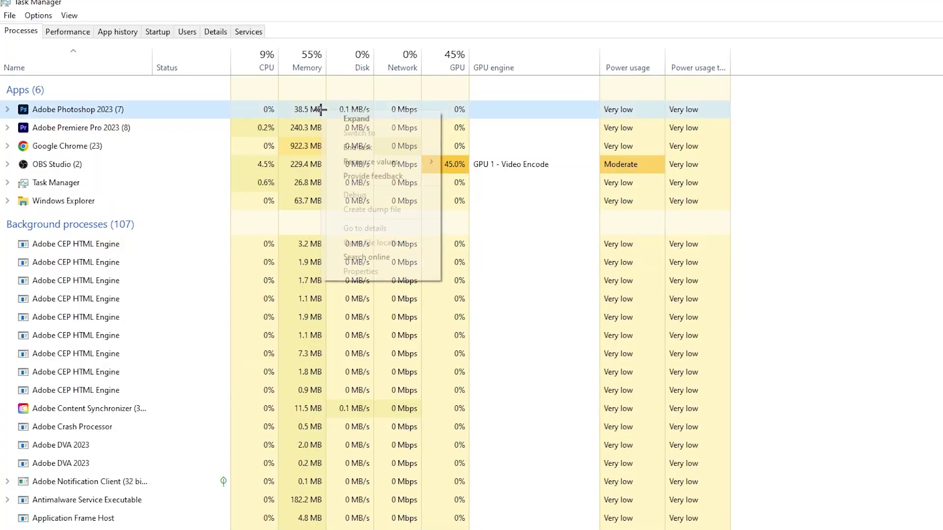
{"action": "right_click", "coordinate": [171, 114]}
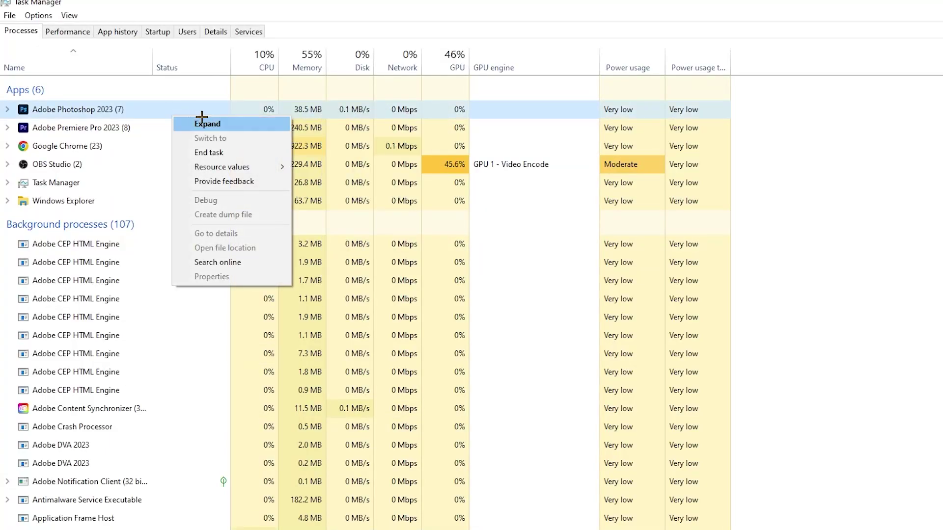
{"action": "left_click", "coordinate": [253, 153]}
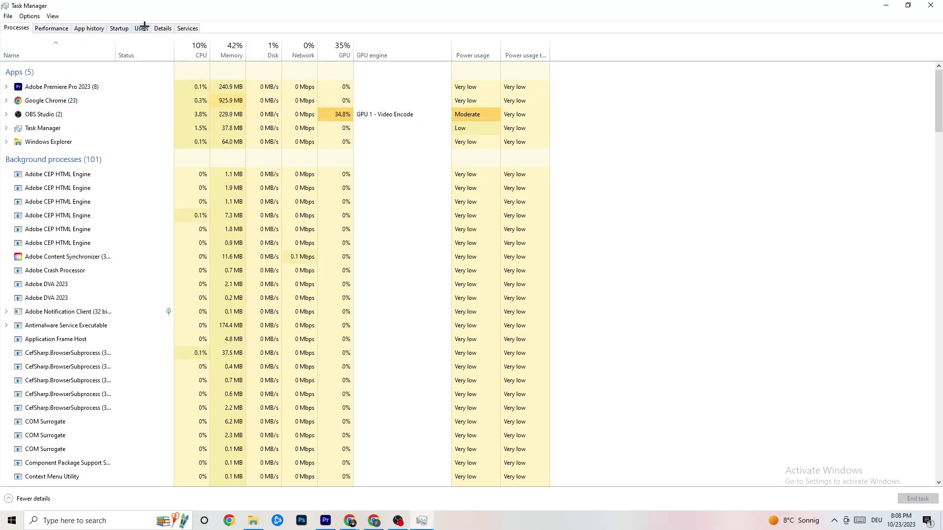
Step: Check Adobe Premiere Pro's priority stays Normal in Details, then view Startup apps, where Steam is Disabled
{"action": "left_click", "coordinate": [166, 27]}
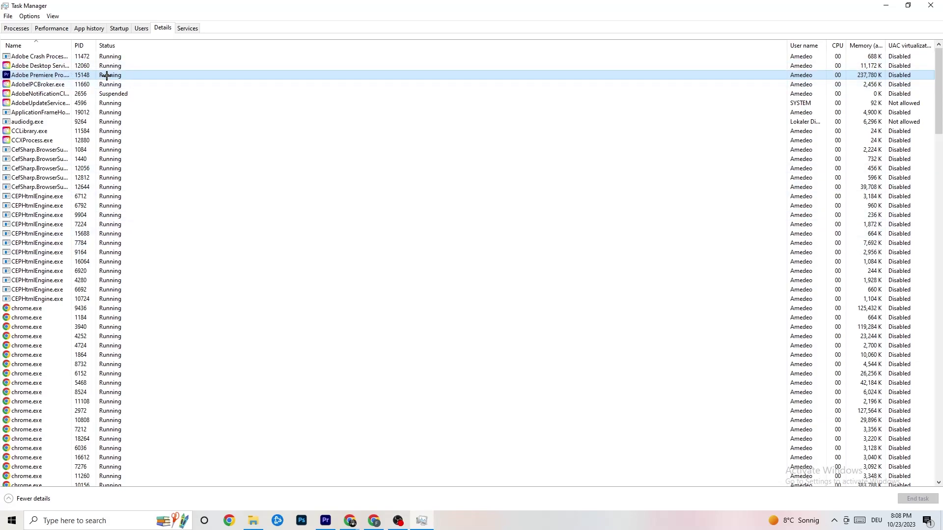
{"action": "right_click", "coordinate": [107, 76]}
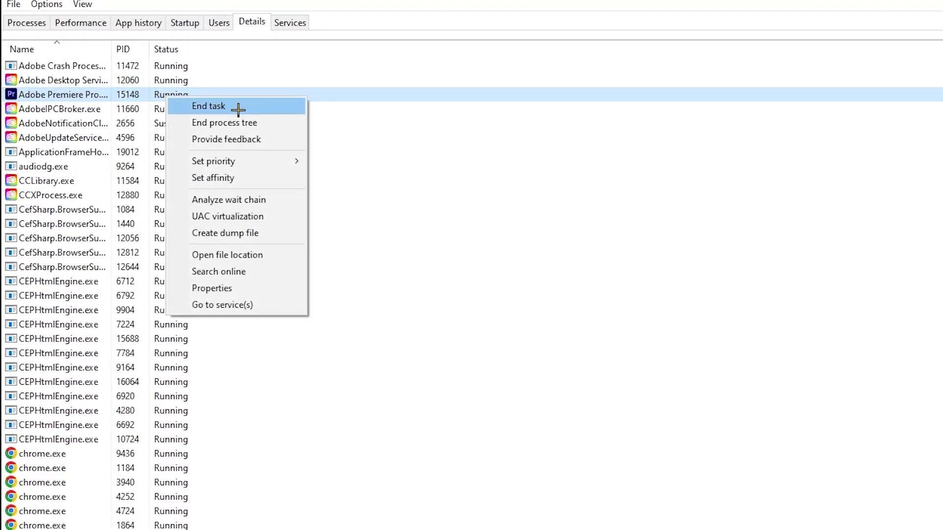
{"action": "mouse_move", "coordinate": [257, 162]}
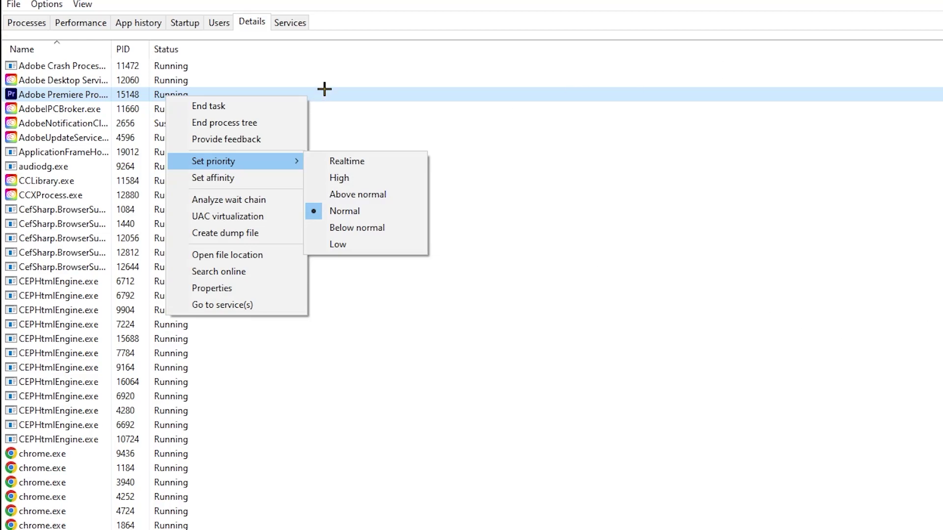
{"action": "left_click", "coordinate": [314, 66]}
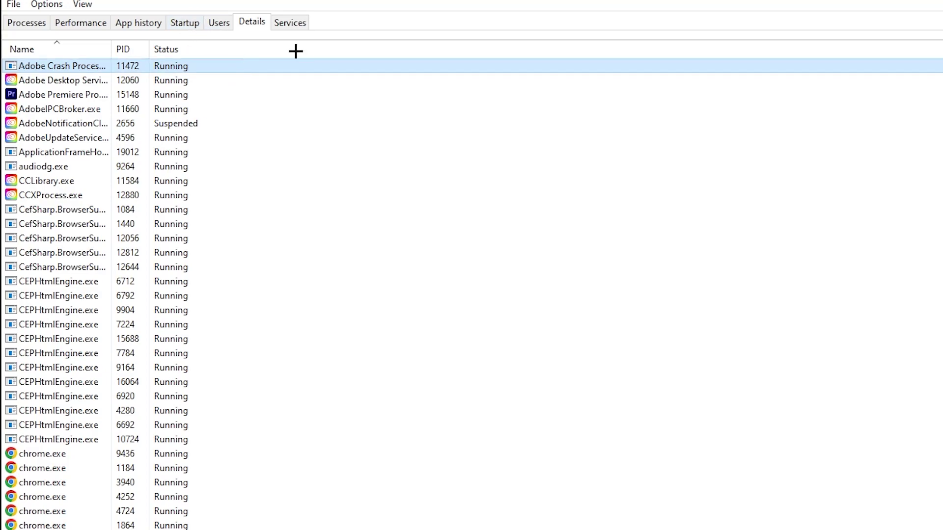
{"action": "left_click", "coordinate": [186, 19]}
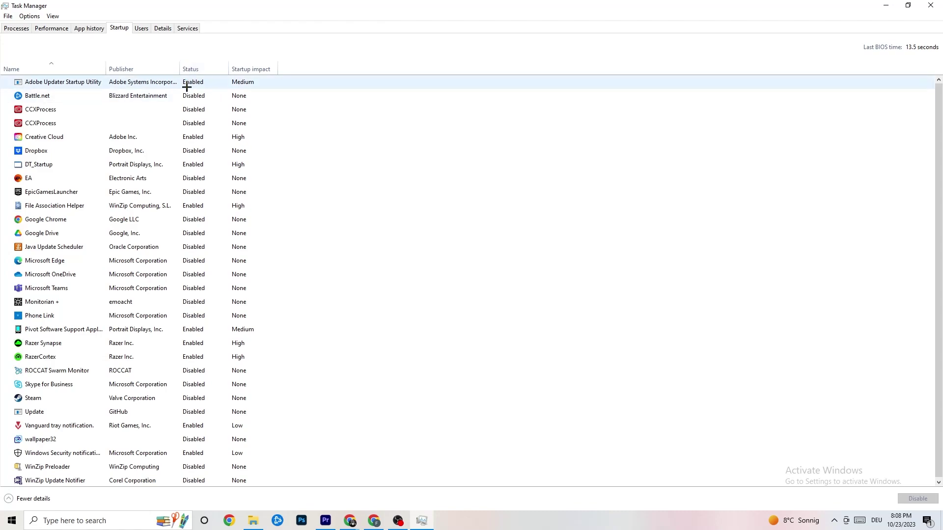
{"action": "right_click", "coordinate": [202, 85]}
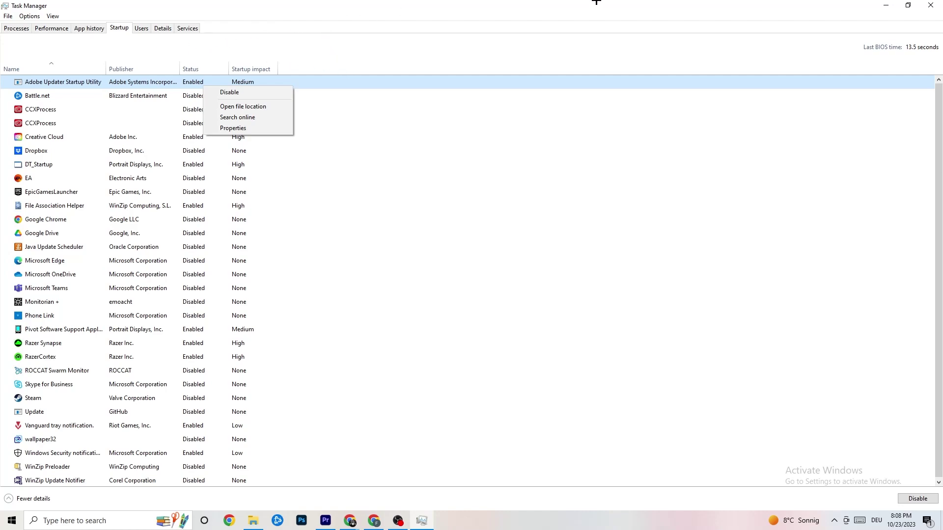
{"action": "left_click", "coordinate": [417, 36]}
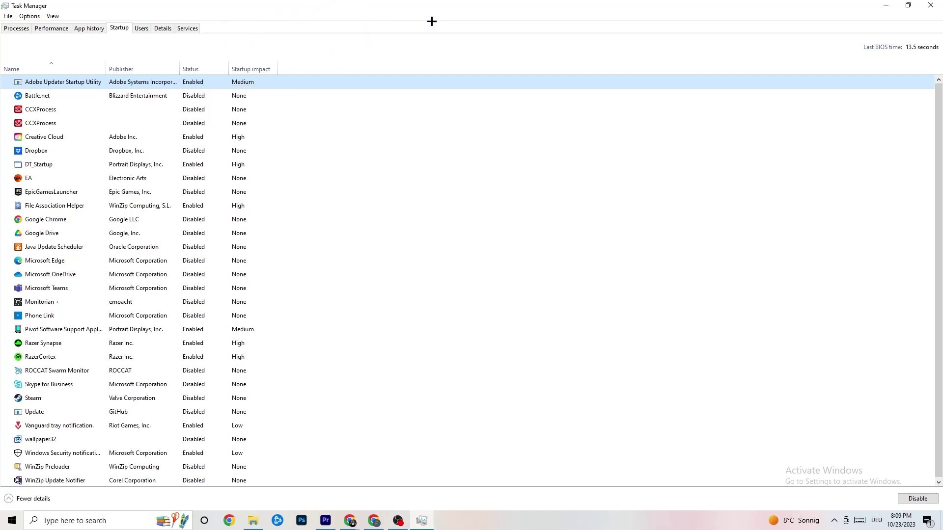
Step: Close Task Manager and go to the System Display page in Windows Settings
{"action": "left_click", "coordinate": [937, 4]}
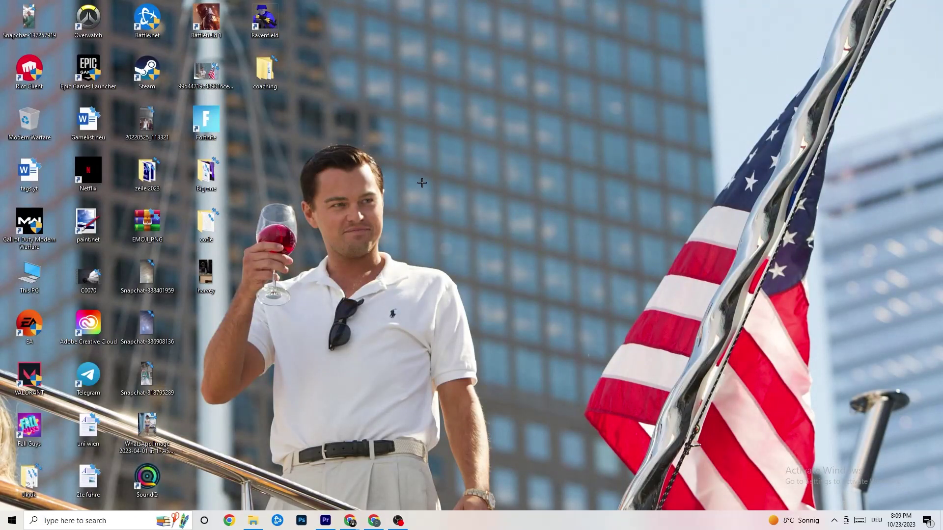
{"action": "left_click", "coordinate": [6, 523]}
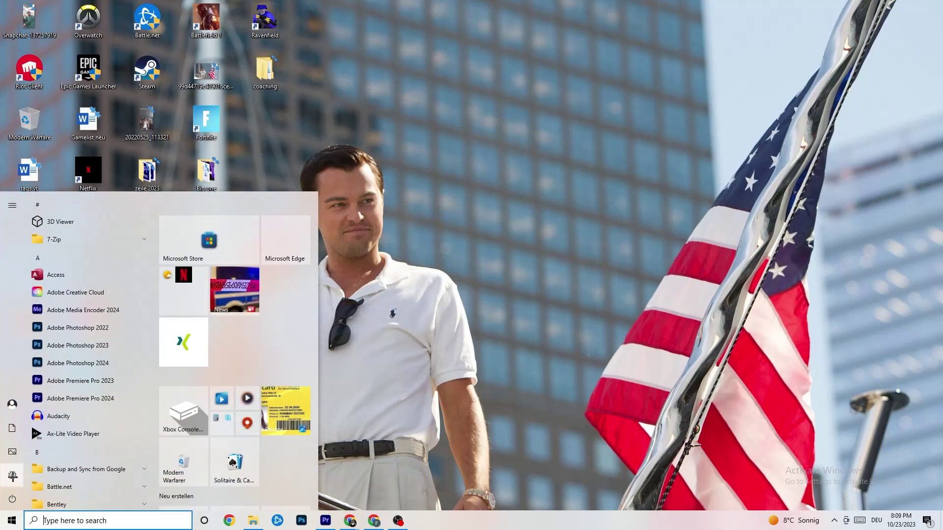
{"action": "left_click", "coordinate": [12, 476]}
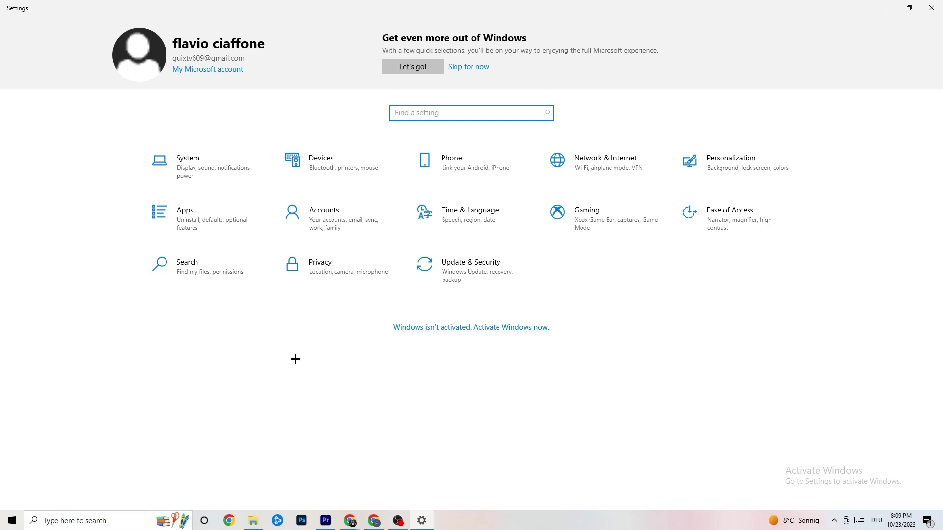
{"action": "left_click", "coordinate": [221, 168]}
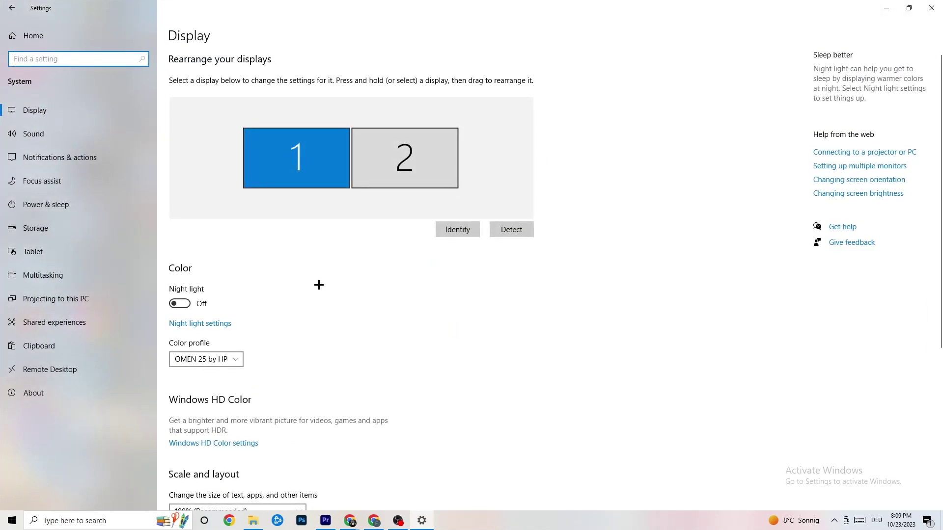
{"action": "scroll", "coordinate": [530, 191], "scroll_direction": "down", "scroll_amount": 3}
{"action": "scroll", "coordinate": [530, 192], "scroll_direction": "up", "scroll_amount": 3}
{"action": "scroll", "coordinate": [376, 213], "scroll_direction": "down", "scroll_amount": 4}
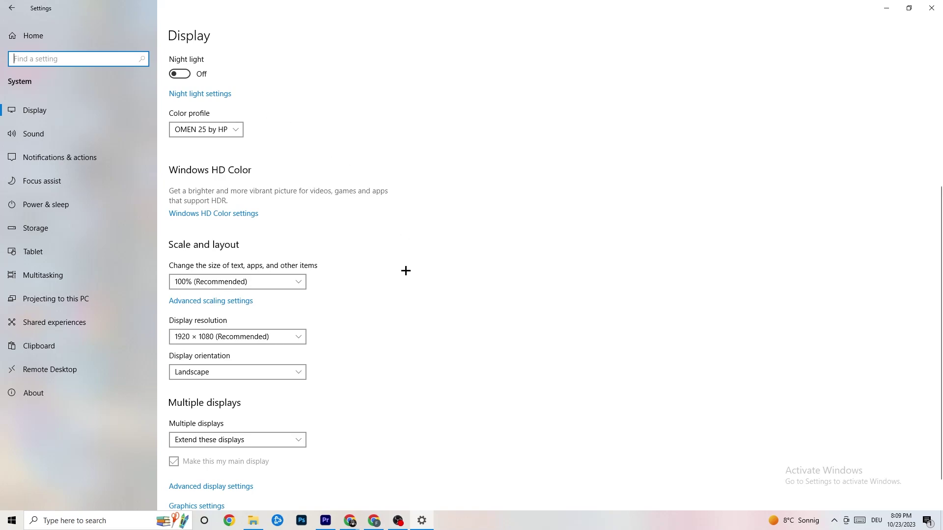
Step: Review the scale and resolution options, keeping 100% scaling and 1920 × 1080
{"action": "left_click", "coordinate": [295, 283]}
{"action": "left_click", "coordinate": [282, 238]}
{"action": "left_click", "coordinate": [243, 285]}
{"action": "left_click", "coordinate": [461, 244]}
{"action": "left_click", "coordinate": [283, 342]}
{"action": "left_click", "coordinate": [414, 294]}
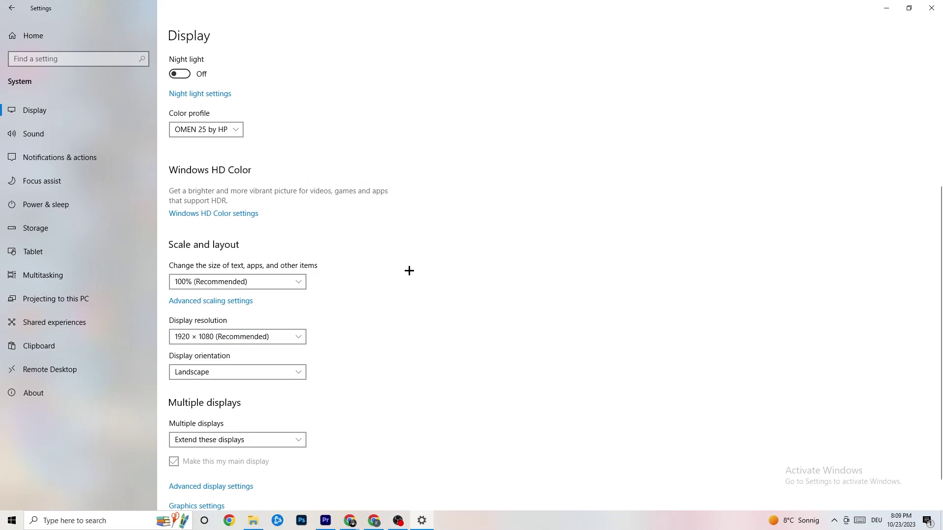
{"action": "scroll", "coordinate": [410, 273], "scroll_direction": "down", "scroll_amount": 1}
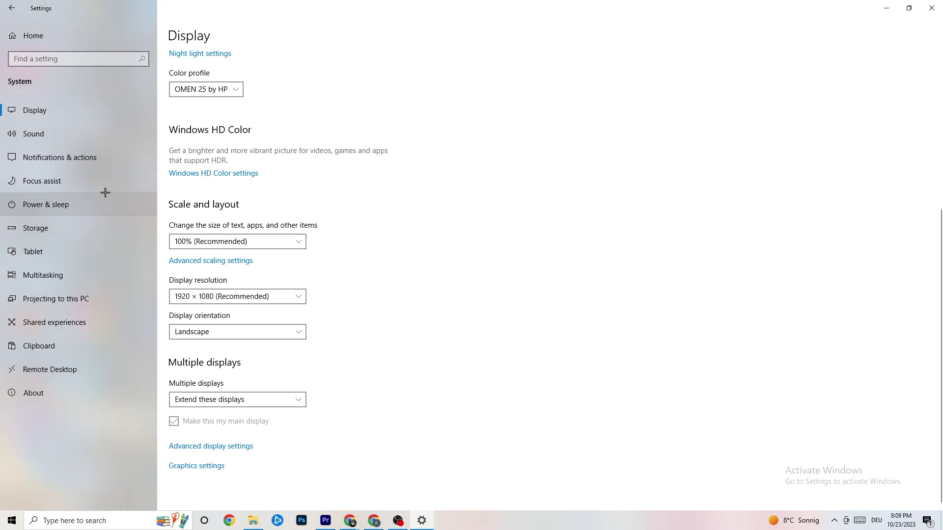
Step: Show Power & sleep (screen off 10 minutes, sleep 30 minutes) and close the Power Options window
{"action": "left_click", "coordinate": [91, 204]}
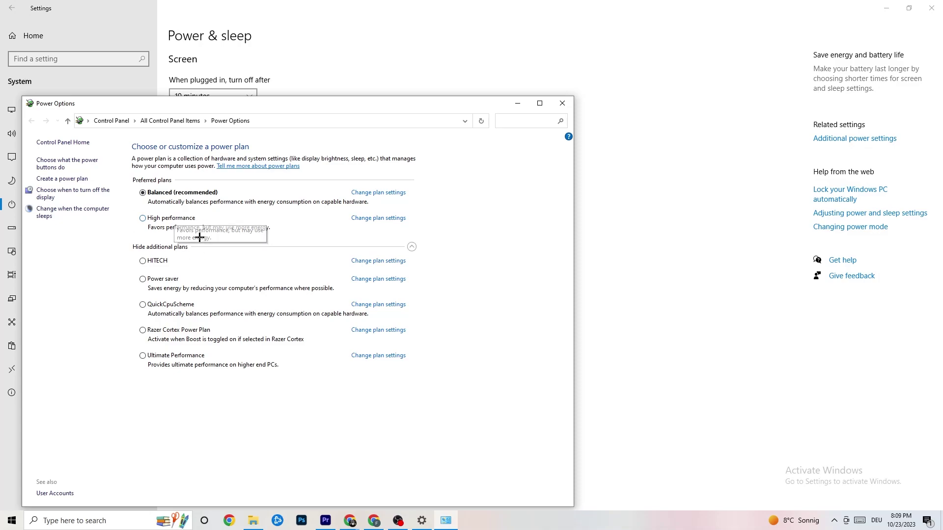
{"action": "left_click", "coordinate": [563, 104]}
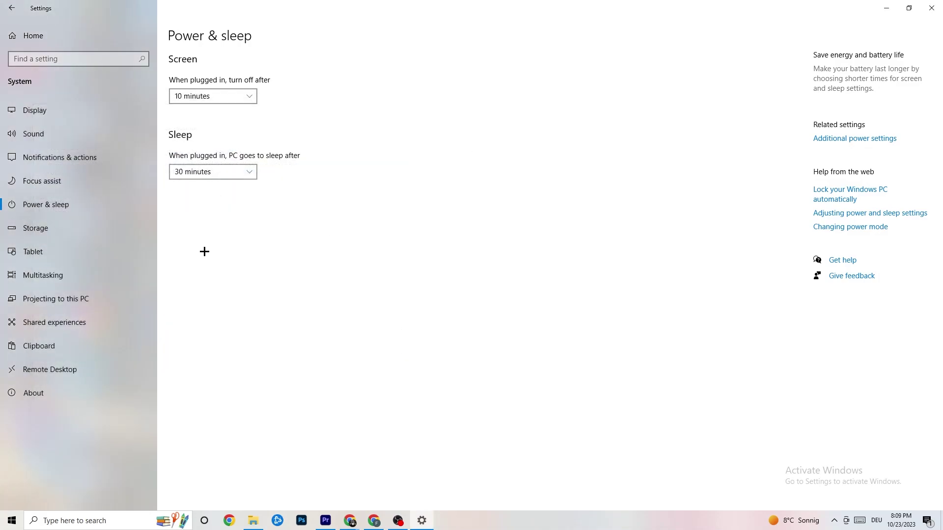
Step: Check that Storage Sense is set to run every week, then return to the Storage overview
{"action": "left_click", "coordinate": [61, 234]}
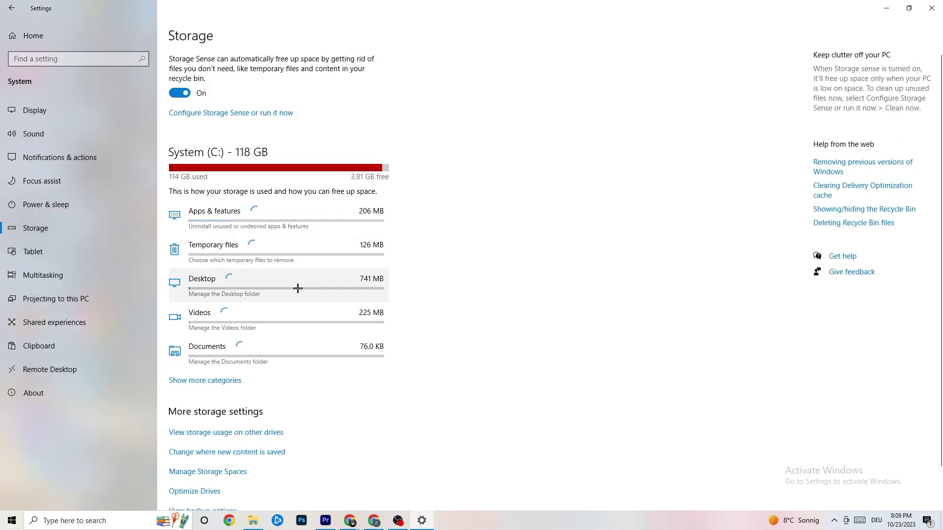
{"action": "left_click", "coordinate": [260, 116]}
{"action": "left_click", "coordinate": [117, 141]}
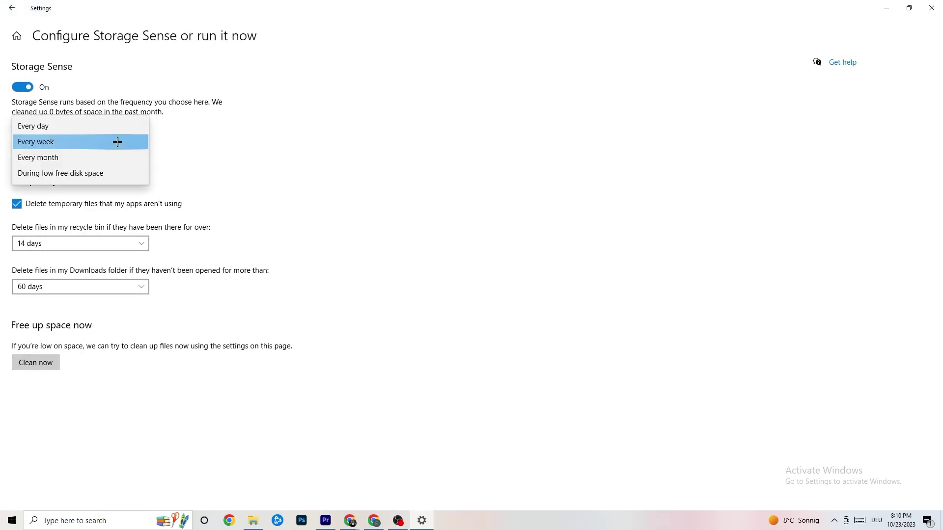
{"action": "left_click", "coordinate": [290, 141]}
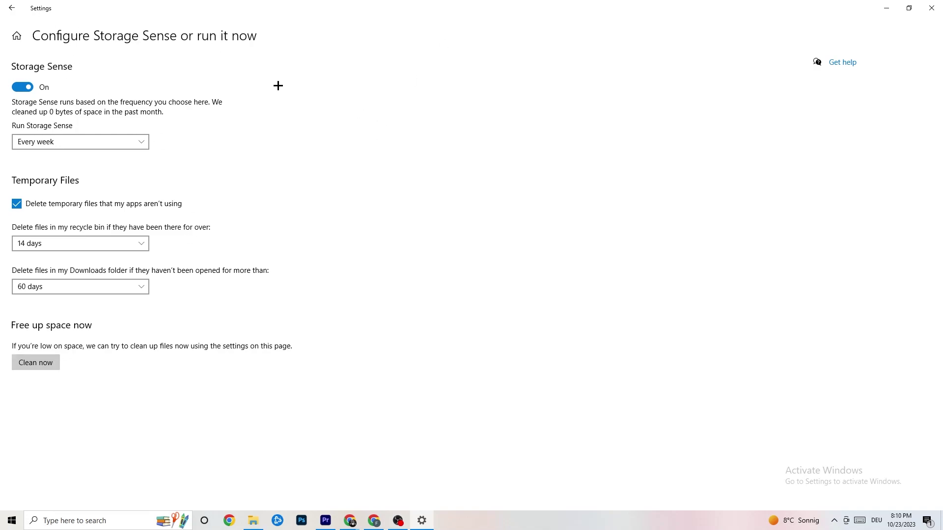
{"action": "left_click", "coordinate": [15, 10]}
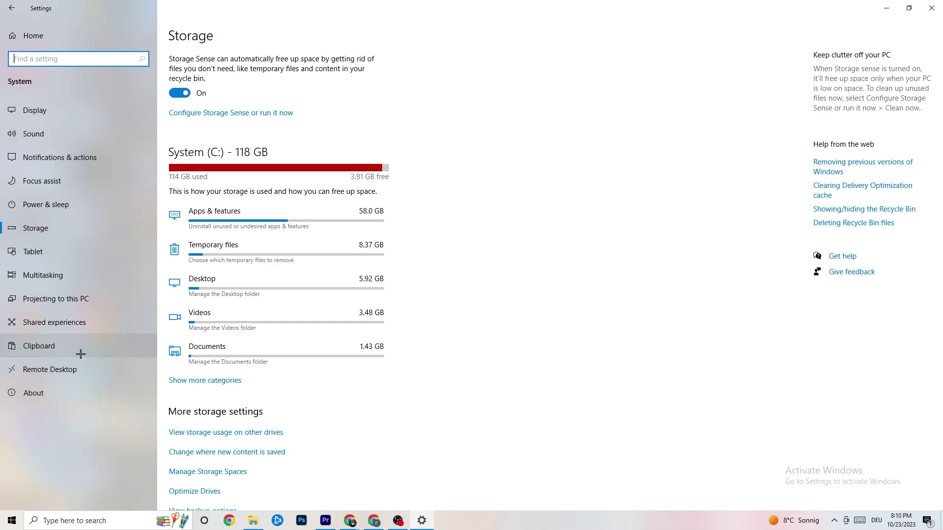
Step: Check the Gaming settings: Xbox Game Bar and background recording off, Game Mode on
{"action": "left_click", "coordinate": [15, 35]}
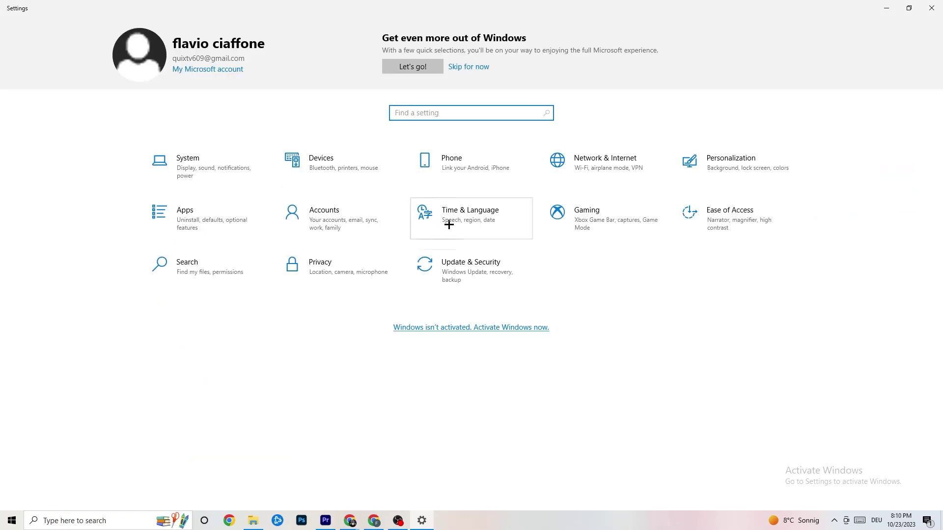
{"action": "left_click", "coordinate": [611, 231]}
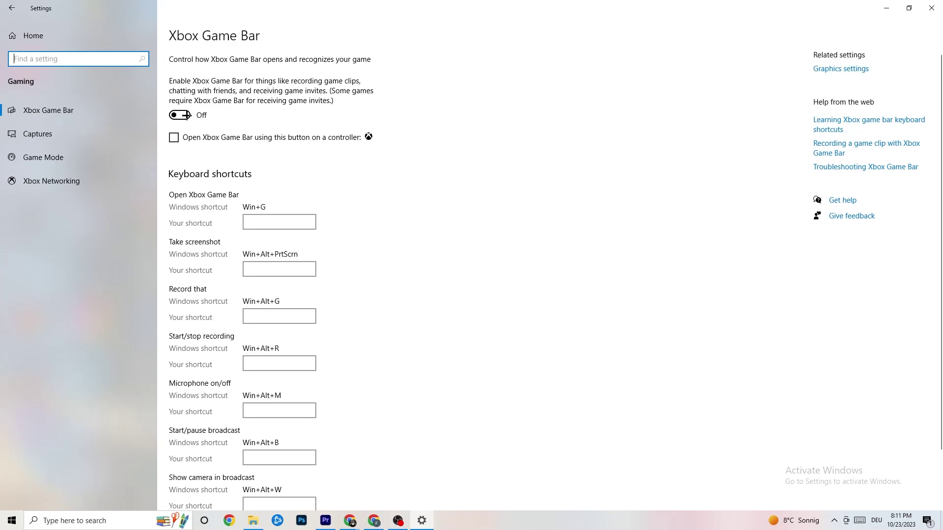
{"action": "left_click", "coordinate": [78, 133]}
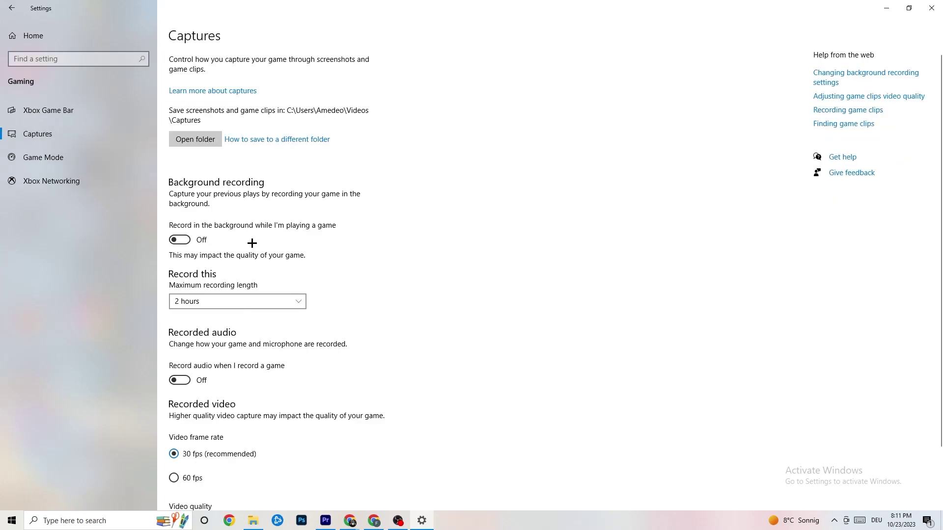
{"action": "scroll", "coordinate": [326, 210], "scroll_direction": "down", "scroll_amount": 3}
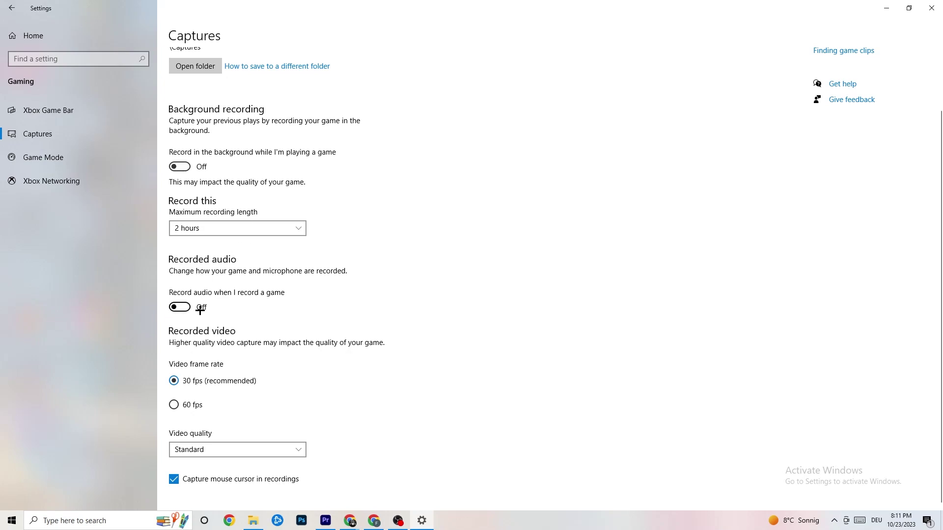
{"action": "left_click", "coordinate": [62, 155]}
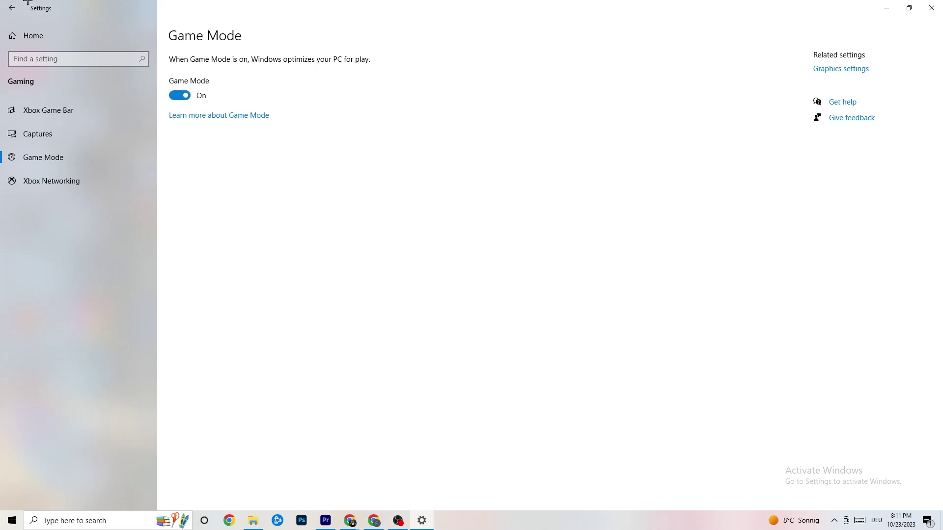
Step: Confirm Windows Update is up to date and view Troubleshoot, with no troubleshooters recommended
{"action": "left_click", "coordinate": [12, 8]}
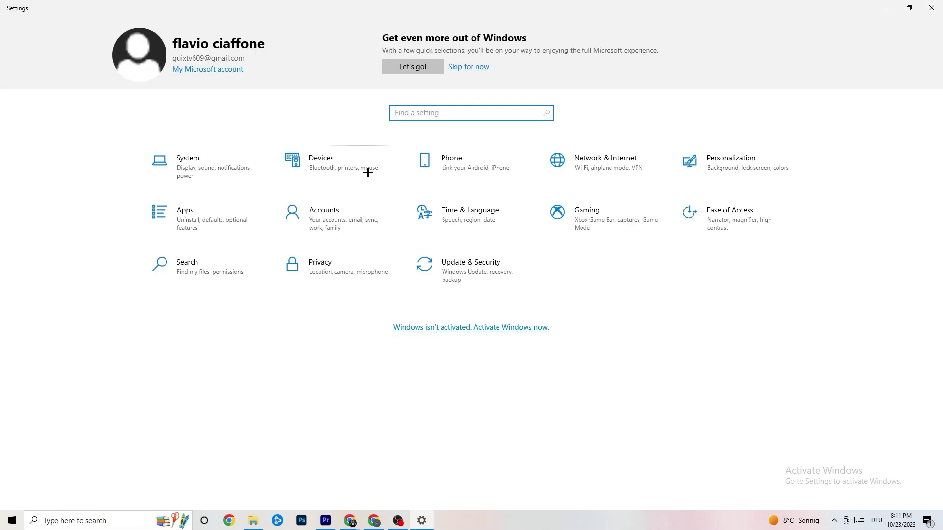
{"action": "left_click", "coordinate": [479, 266]}
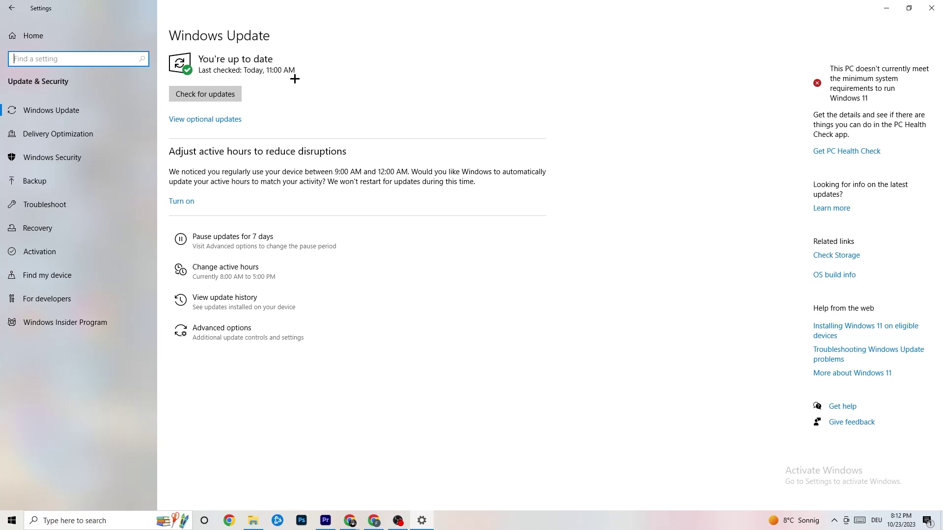
{"action": "left_click", "coordinate": [72, 108]}
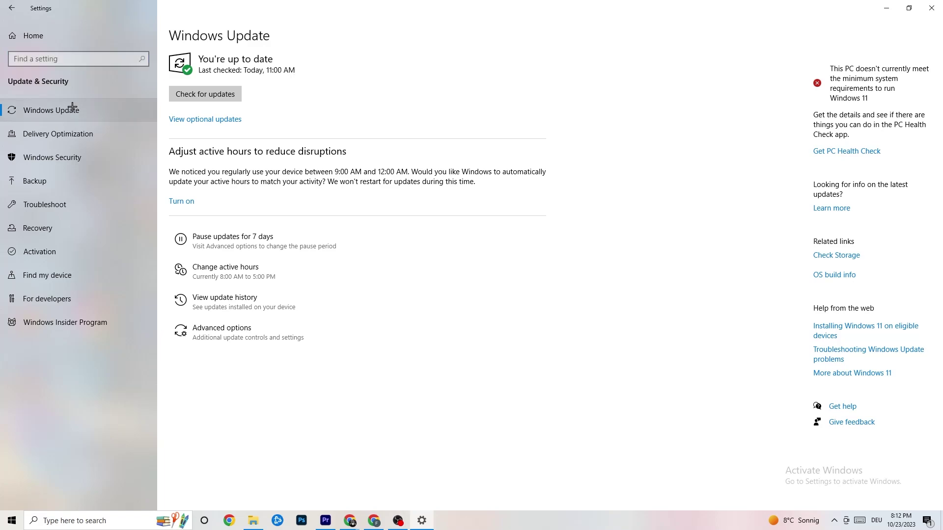
{"action": "left_click", "coordinate": [52, 197]}
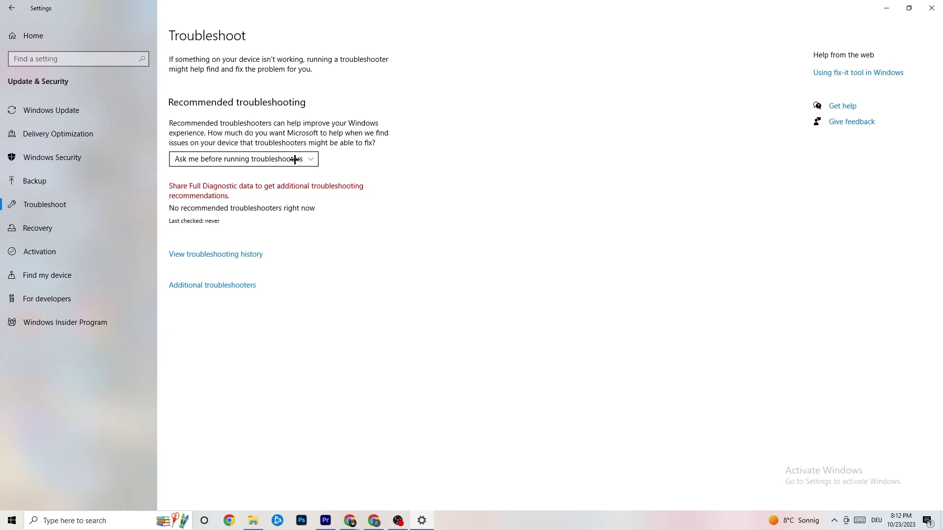
Step: Close Windows Settings and bring up the desktop context menu
{"action": "left_click", "coordinate": [934, 4]}
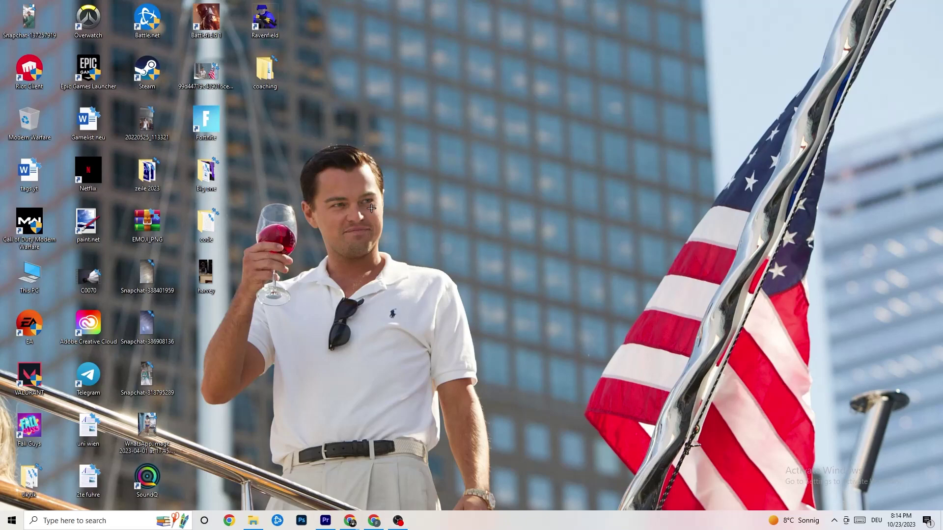
{"action": "right_click", "coordinate": [422, 127]}
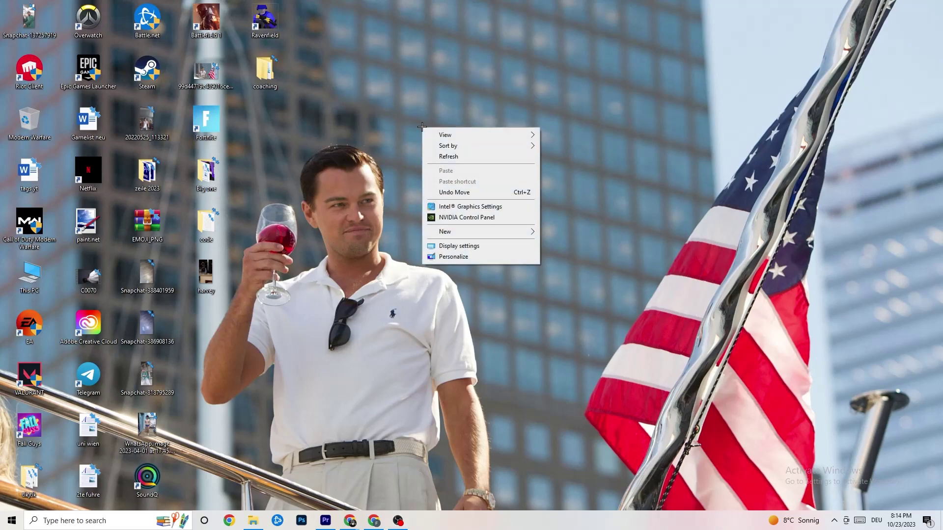
Step: Launch NVIDIA Control Panel and view Change Resolution at 1920 × 1080 (native), 60Hz
{"action": "left_click", "coordinate": [456, 219]}
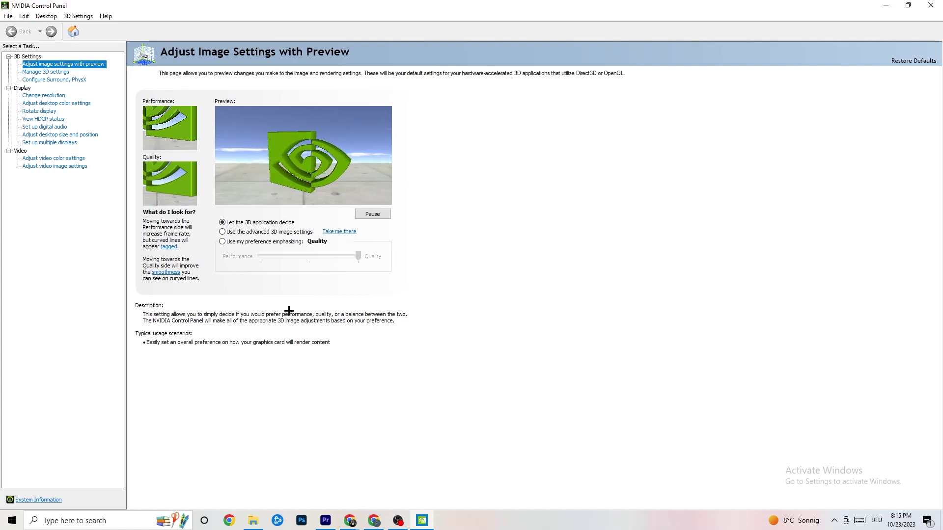
{"action": "left_click", "coordinate": [42, 96]}
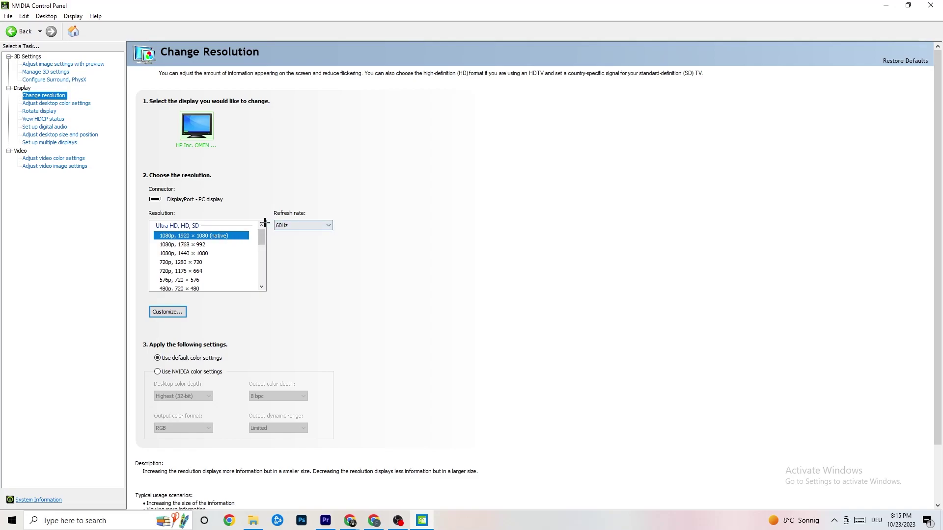
{"action": "left_click_drag", "start_coordinate": [260, 240], "coordinate": [261, 239]}
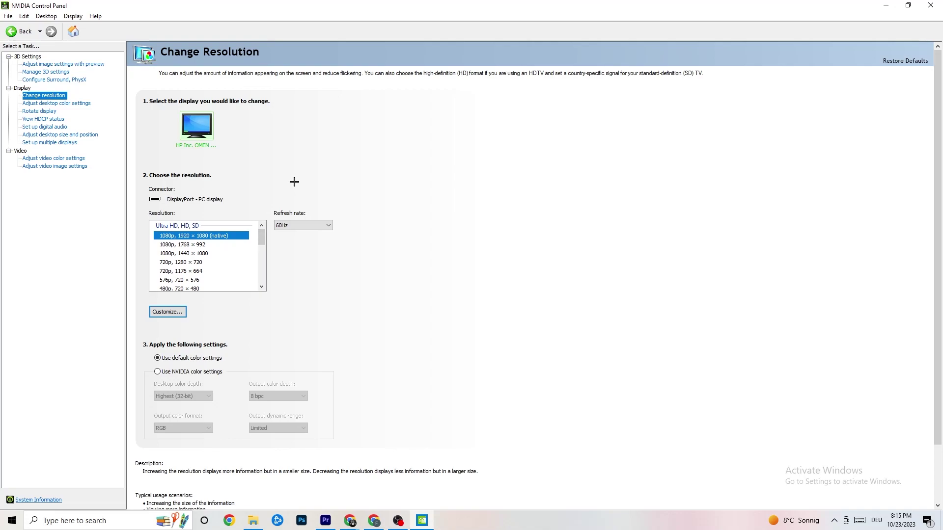